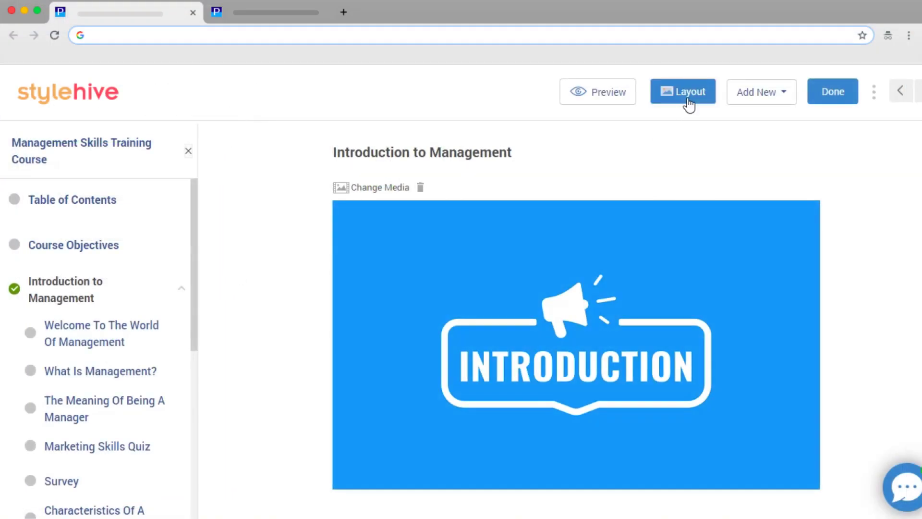
Step: Apply an alternative media layout to the Introduction to Management page from the Layout options
left_click(689, 104)
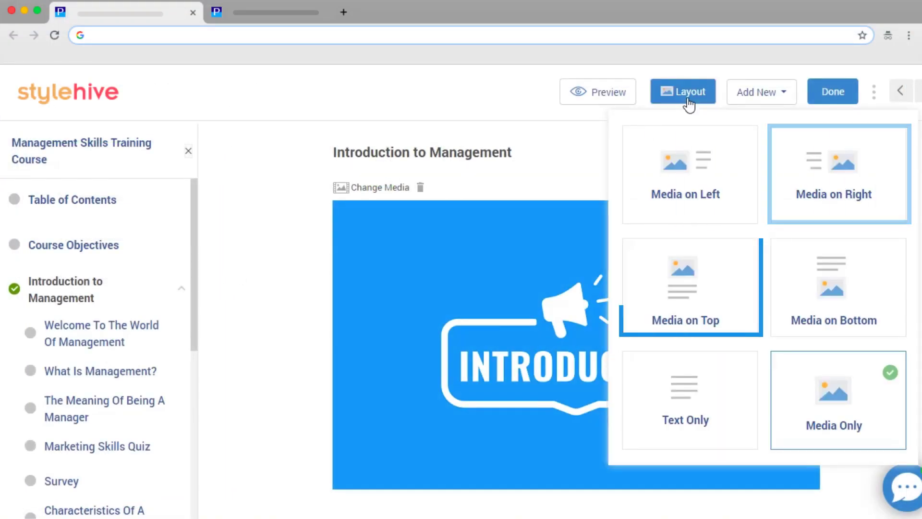
left_click(688, 104)
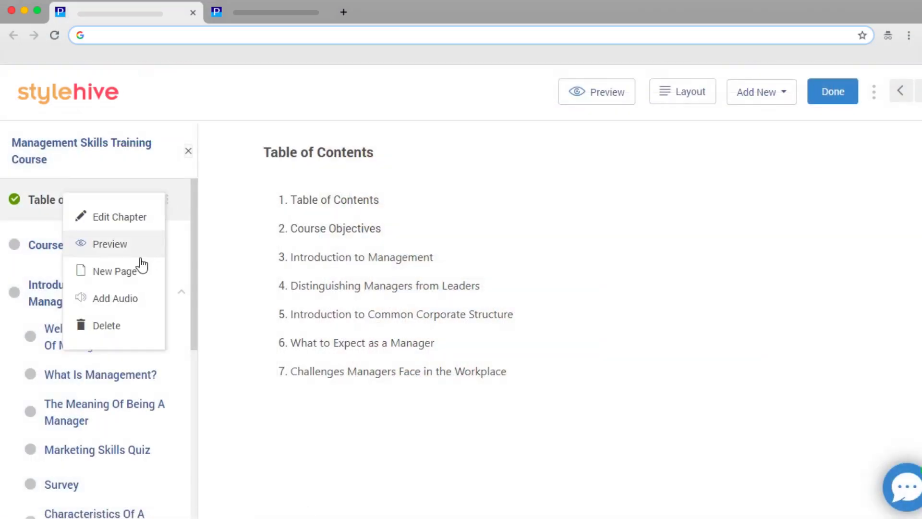
Step: Create Page 1 under Table of Contents with the uploaded Managment_Skills presentation, ready for slide audio
left_click(140, 270)
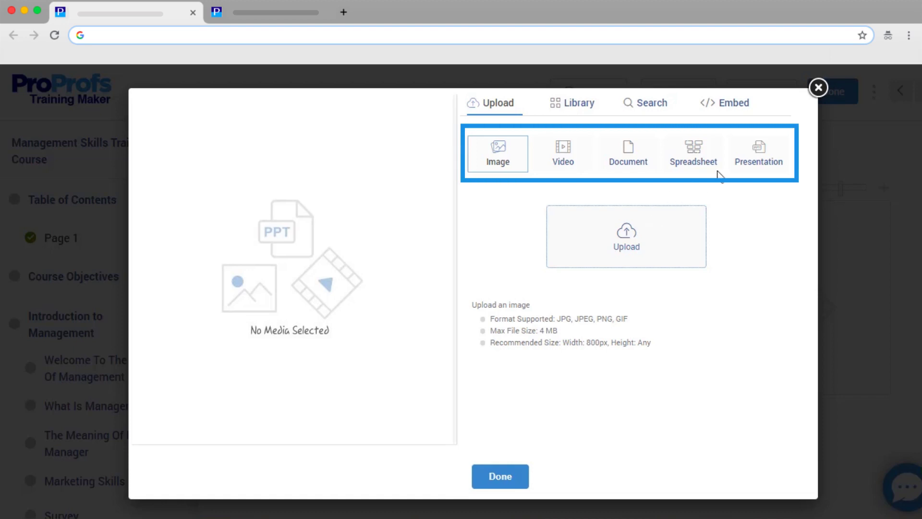
left_click(760, 159)
left_click(627, 234)
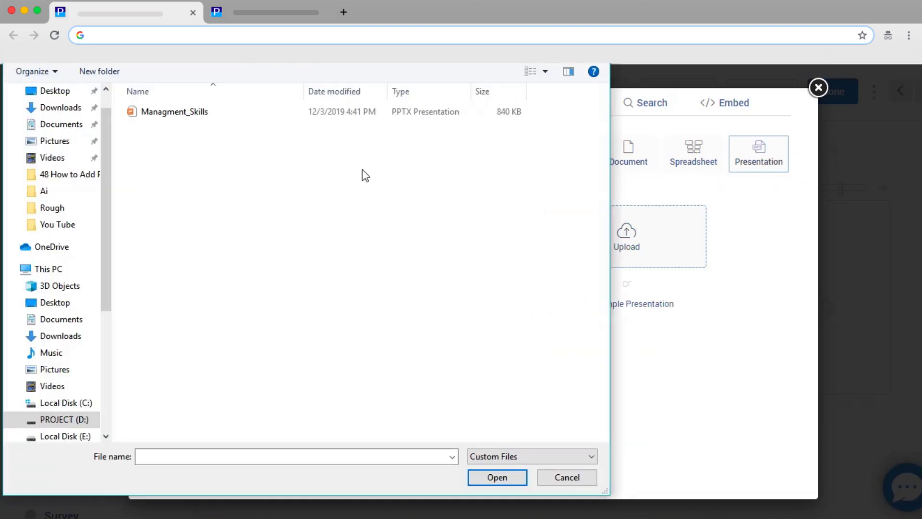
left_click(331, 116)
left_click(498, 478)
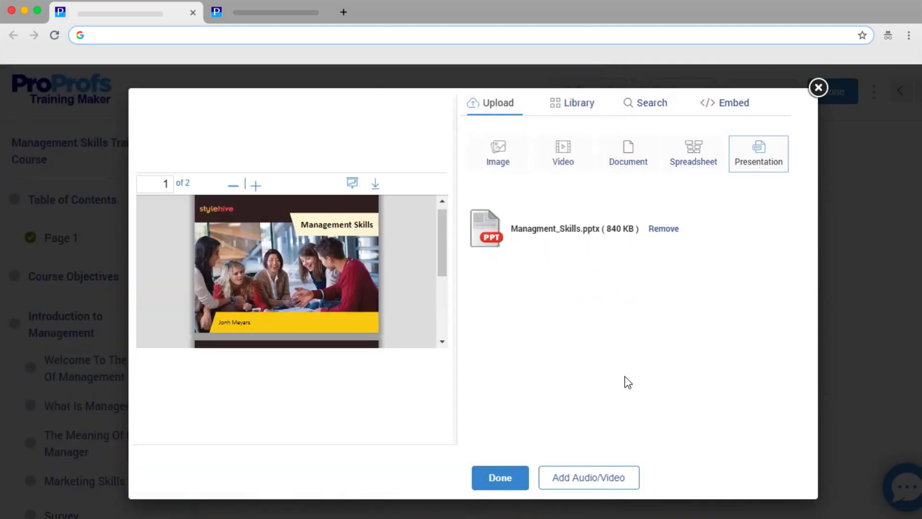
left_click(581, 478)
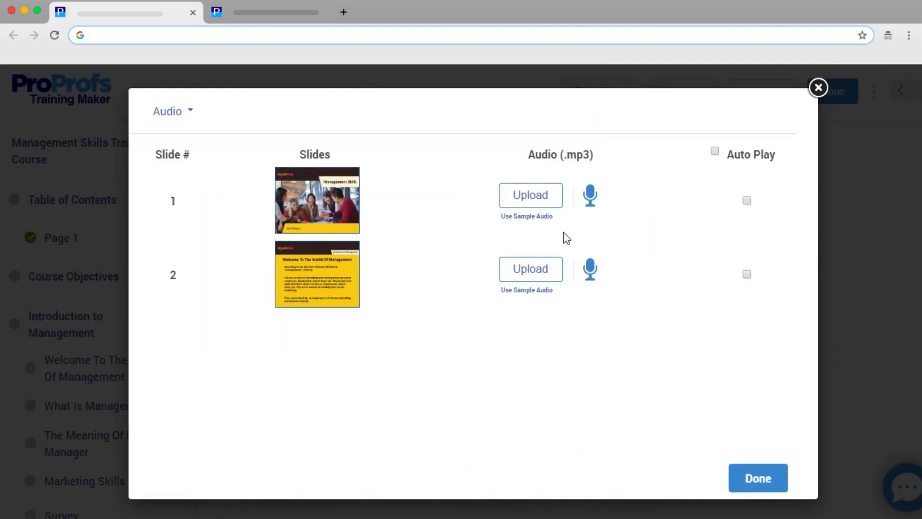
Step: Attach the Add VO voice-over file to the first slide
left_click(530, 195)
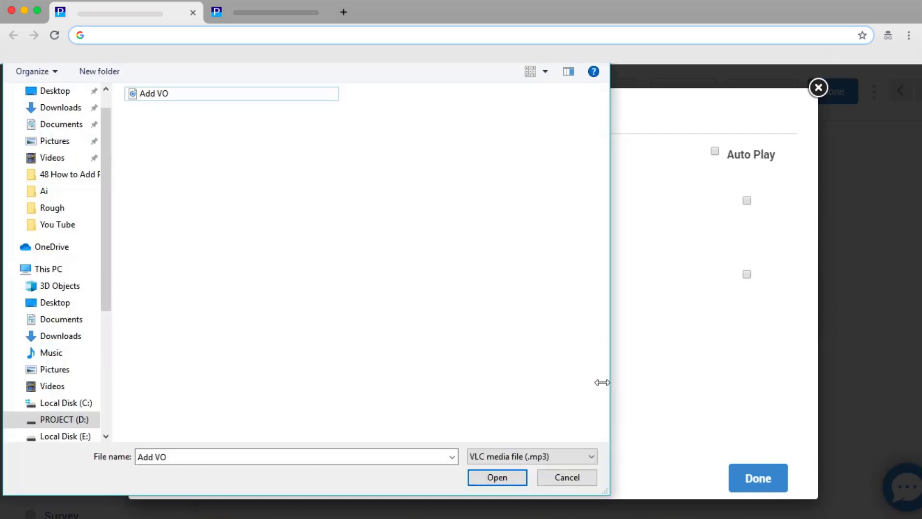
left_click(201, 101)
left_click(515, 476)
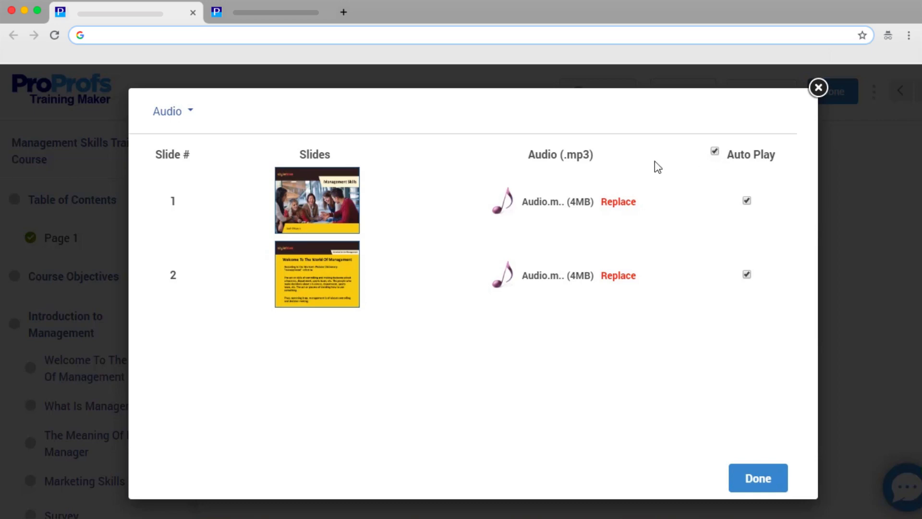
Step: Sync the sample video to slides at 0–6 and 6–12 seconds and save the video PPT
left_click(198, 169)
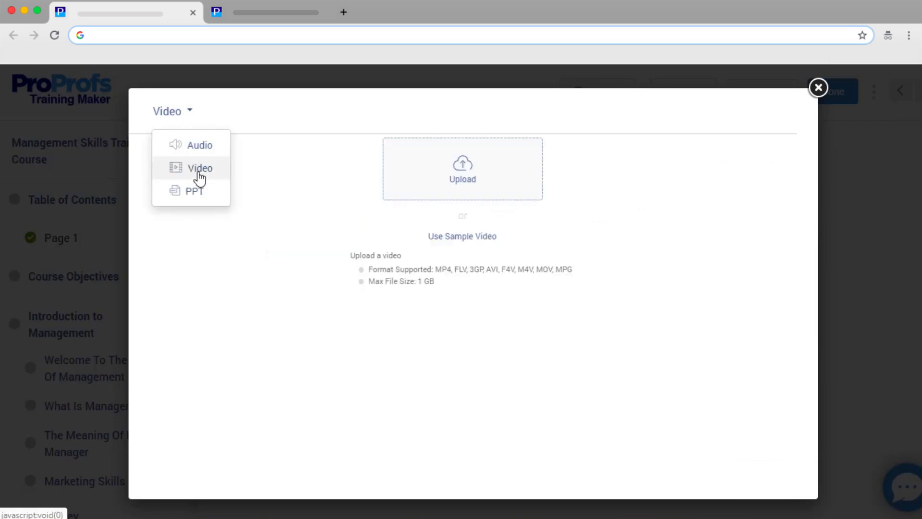
left_click(463, 235)
left_click(188, 250)
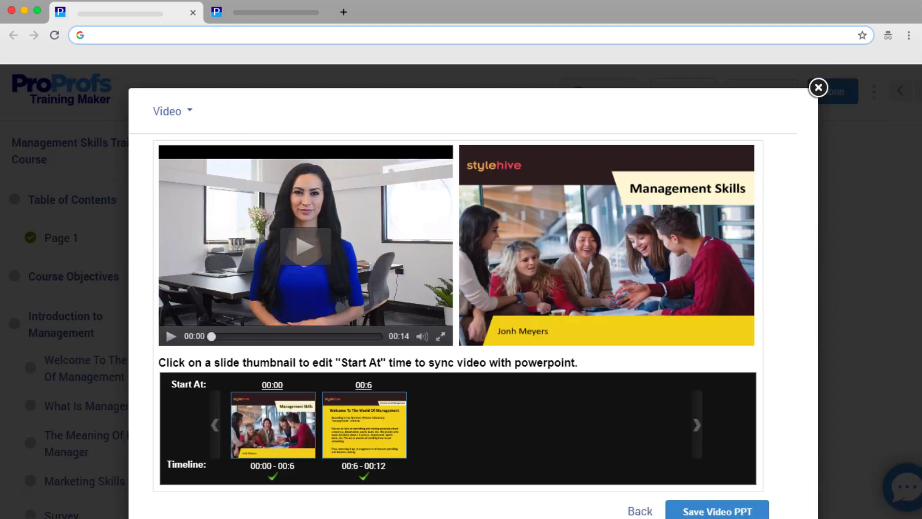
left_click(740, 512)
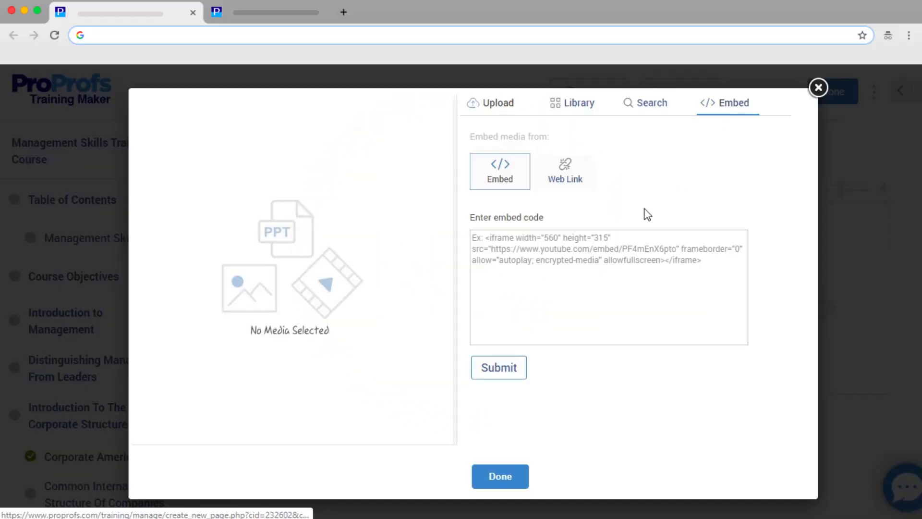
Step: Embed the YouTube video from its pasted web link and place it on the page
left_click(560, 165)
left_click(533, 247)
key("ctrl+v")
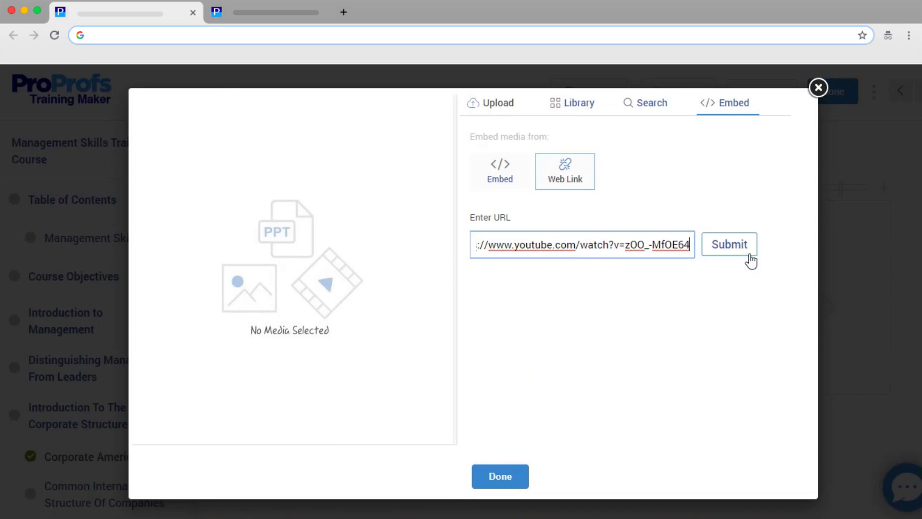
left_click(730, 248)
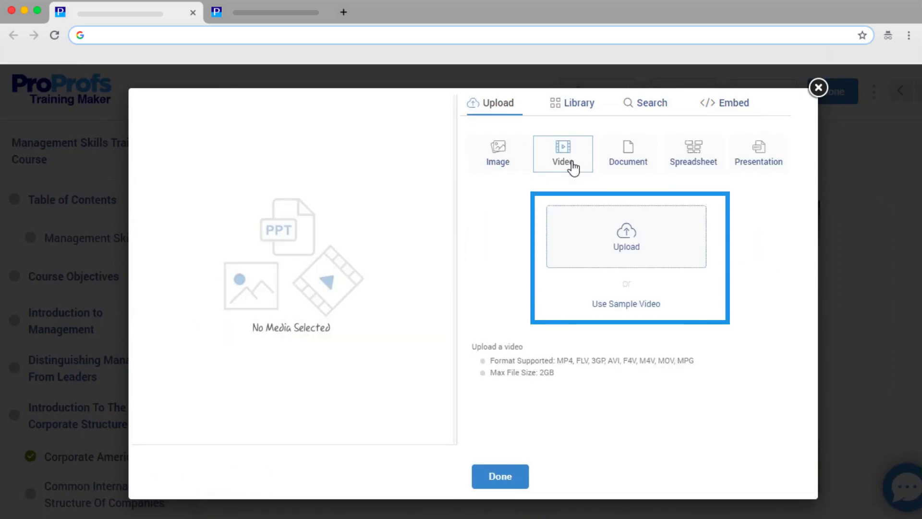
left_click(507, 480)
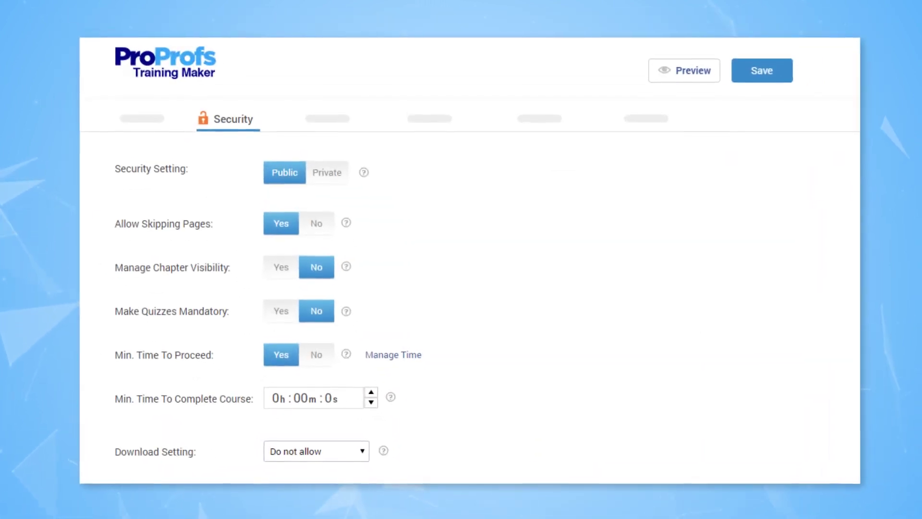
Step: Review the minimum time per page under Security's Manage Time setting
left_click(401, 354)
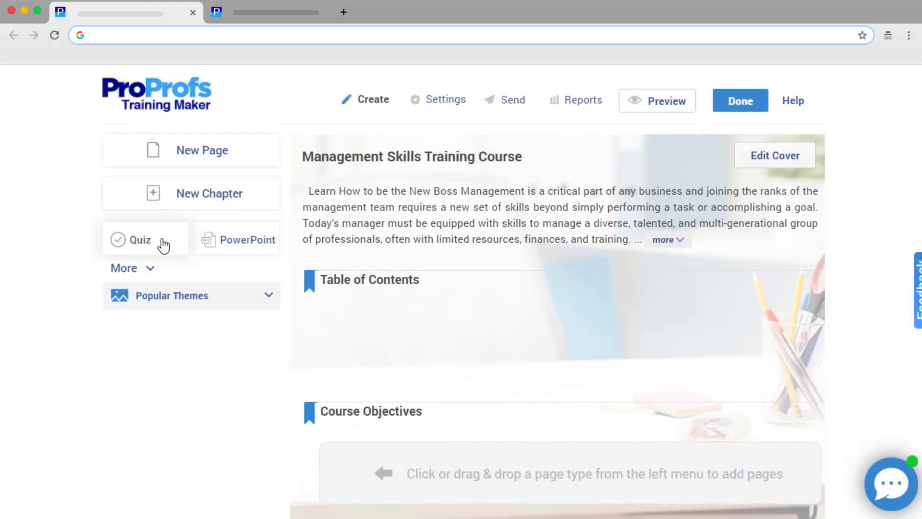
Step: Attach the Marketing Skills Quiz and Employee Satisfaction survey as pages, then add another quiz page
left_click(163, 244)
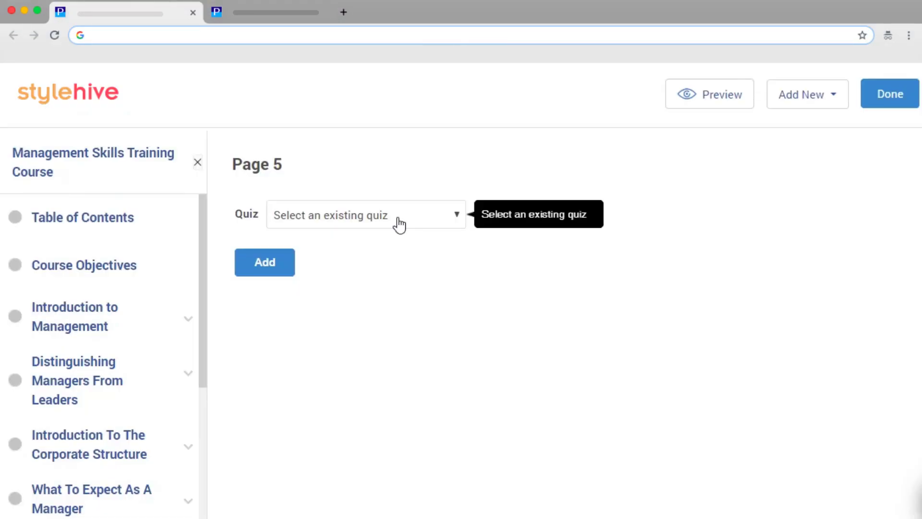
left_click(399, 224)
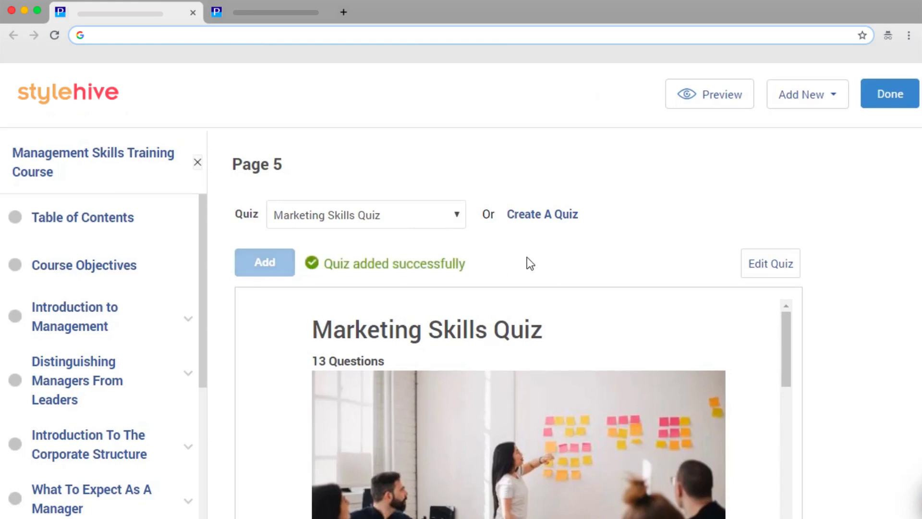
left_click(802, 107)
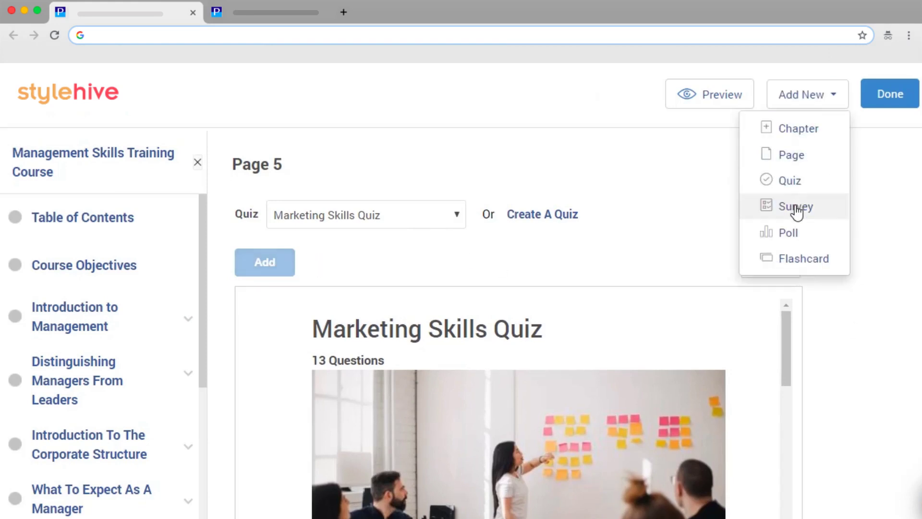
left_click(795, 206)
left_click(449, 222)
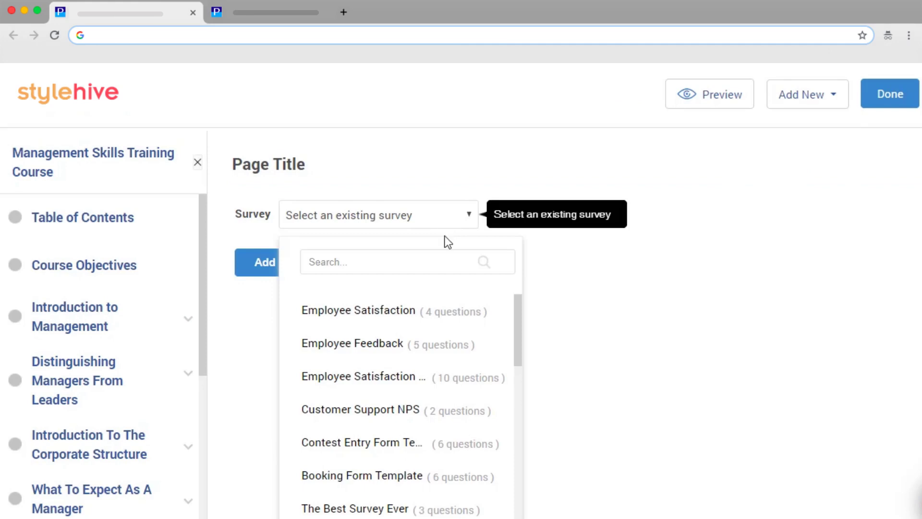
left_click(412, 315)
left_click(761, 91)
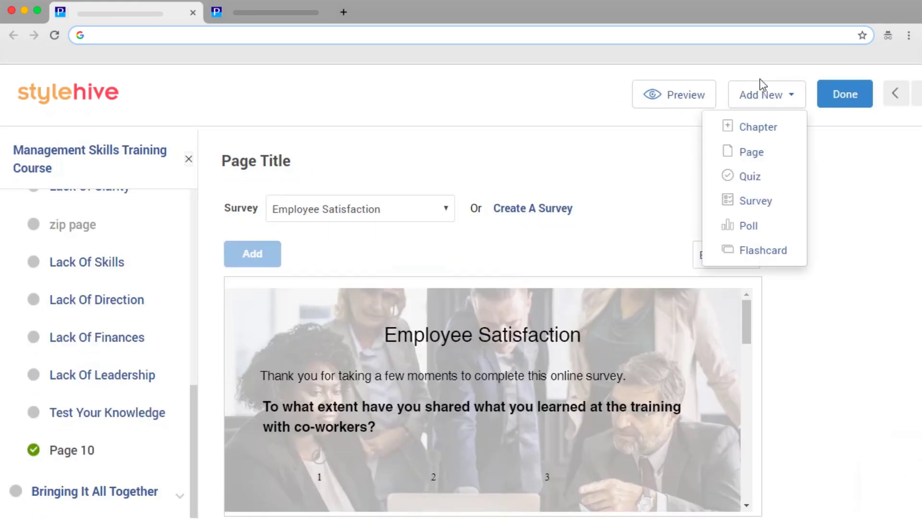
left_click(752, 177)
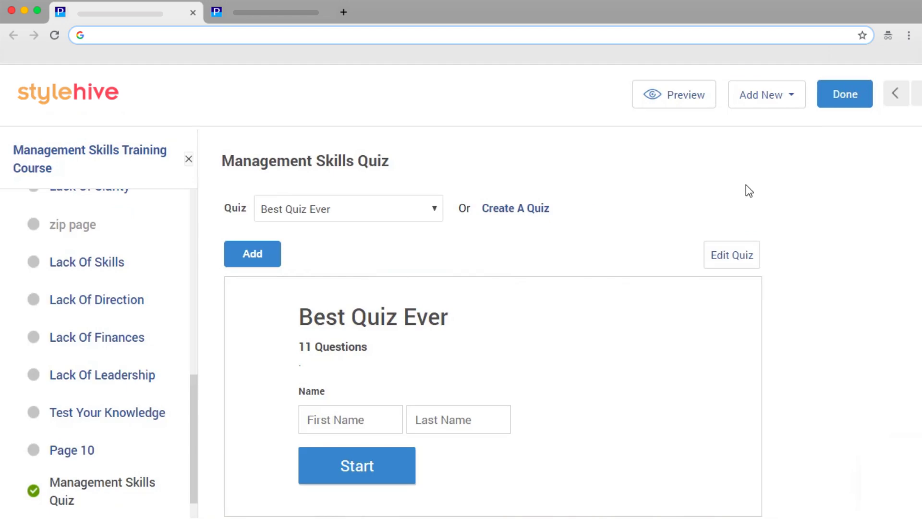